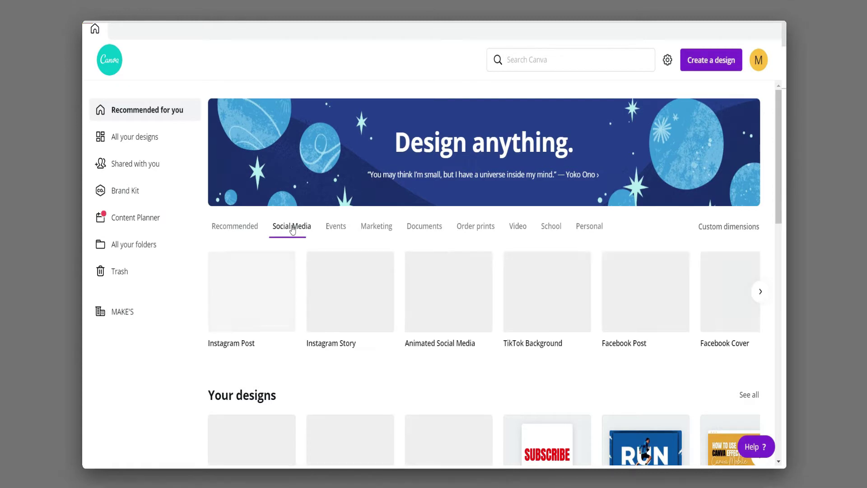
Step: Start a new blank Instagram Post design from the Social Media designs
left_click(267, 292)
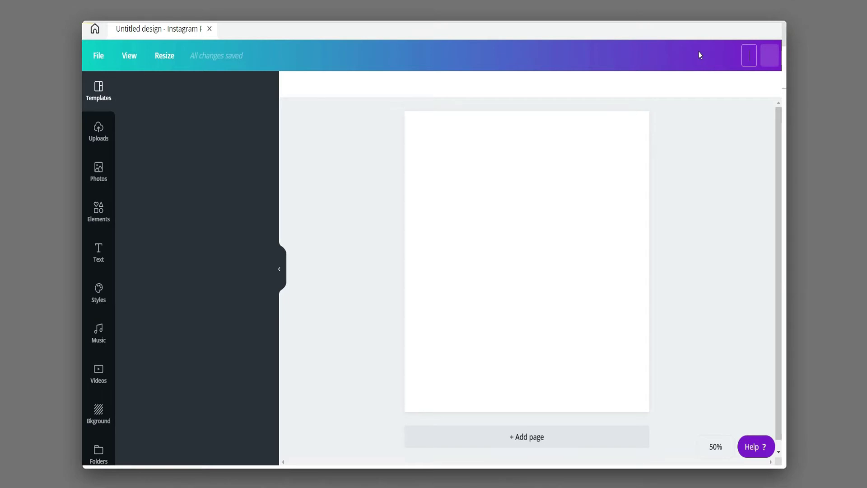
Step: Rename the design to 'drip text effect'
type("dri")
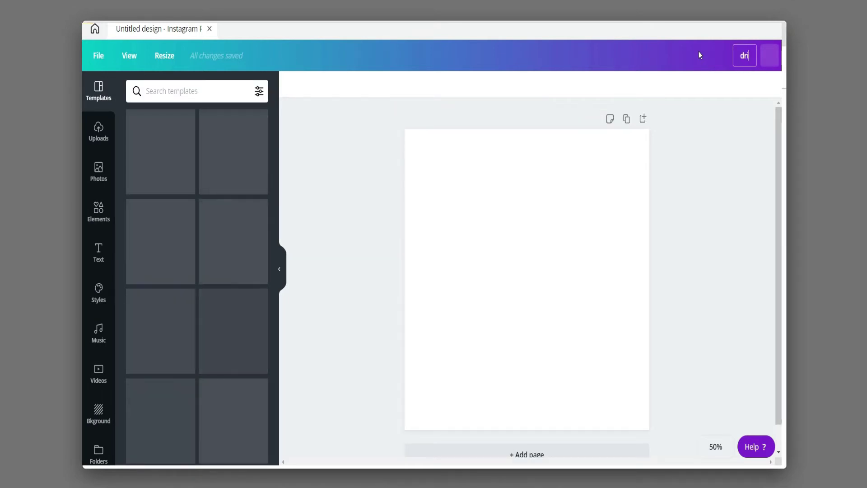
type("p text effect")
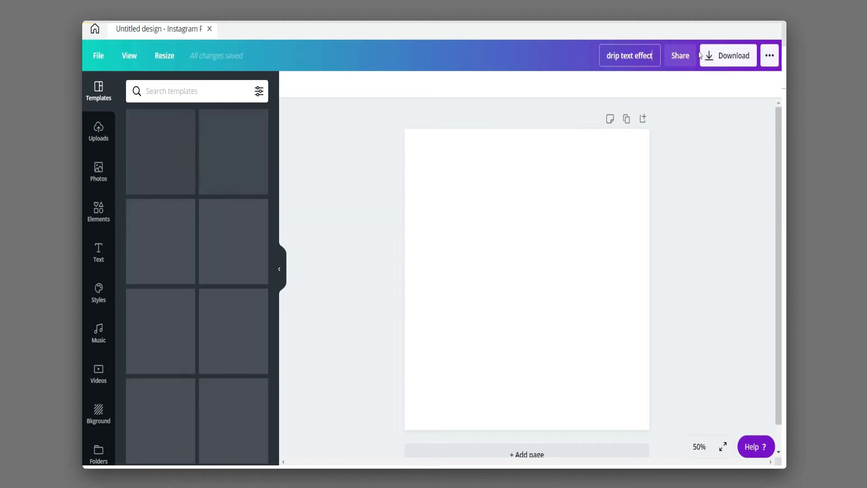
left_click(407, 104)
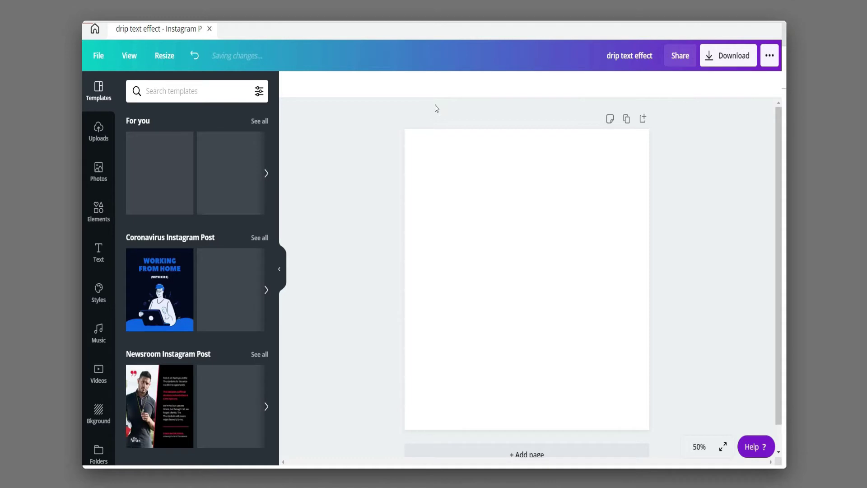
Step: Fill the page background with a custom dark teal colour, #1B5764
left_click(436, 274)
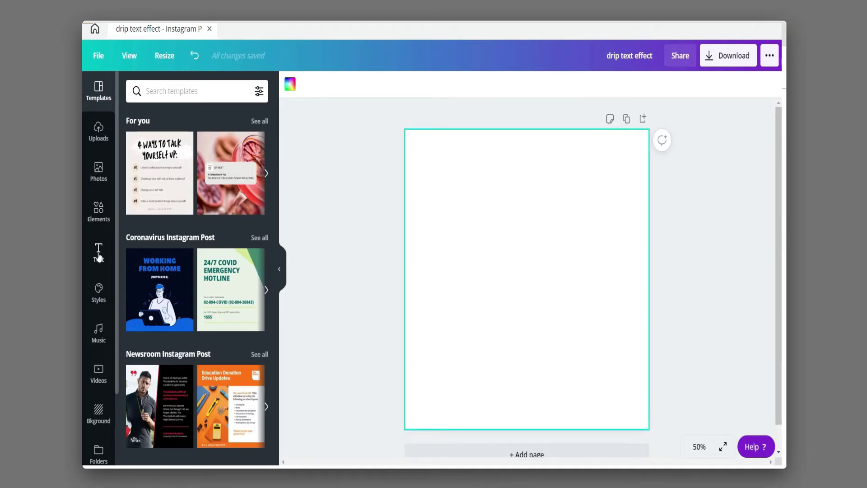
left_click(289, 91)
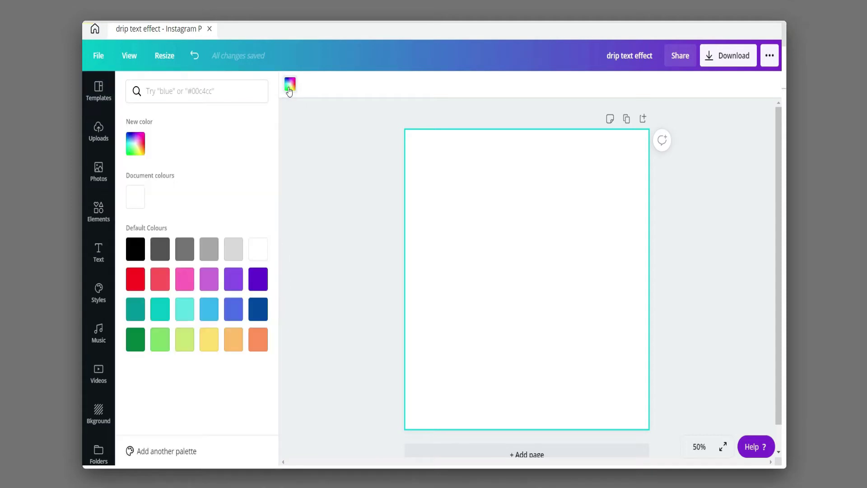
left_click(140, 142)
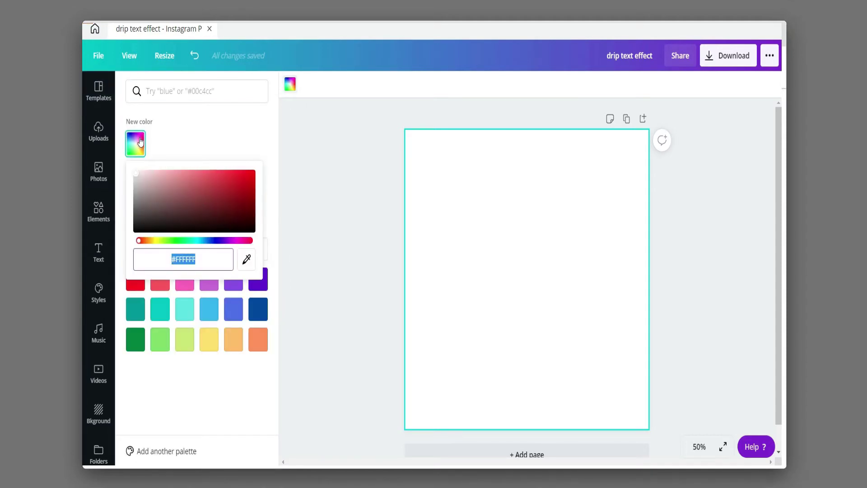
left_click_drag(150, 242, 199, 239)
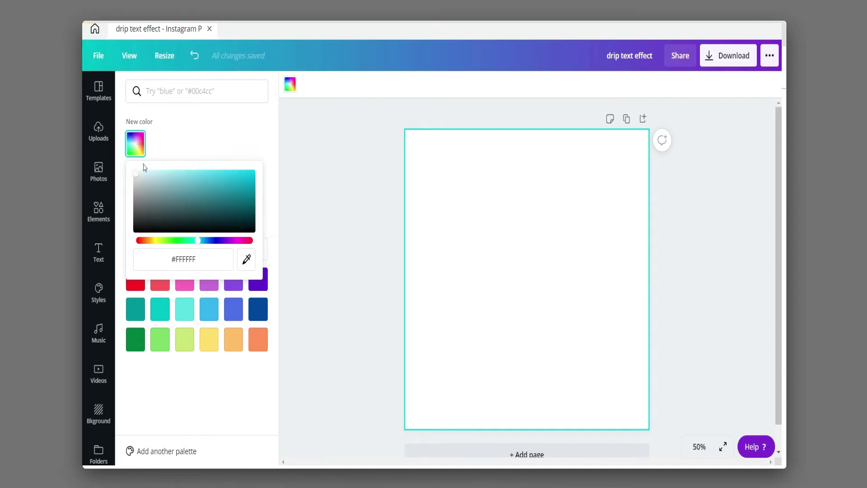
left_click_drag(153, 182, 226, 208)
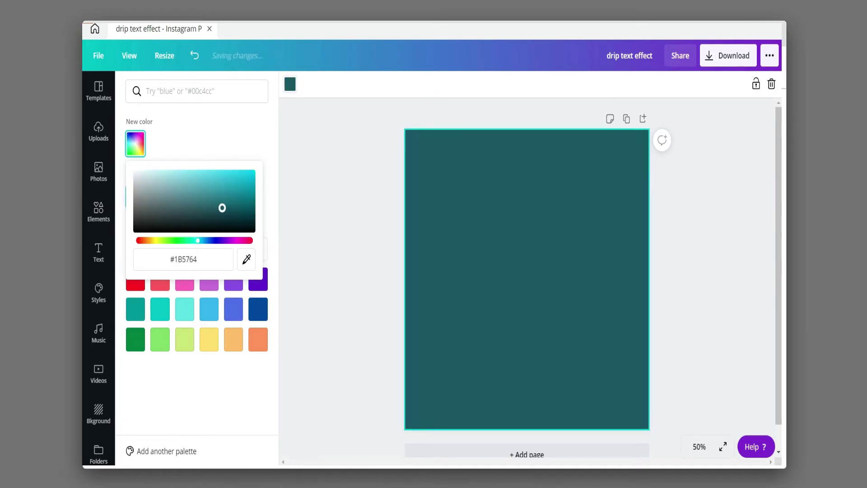
left_click(364, 197)
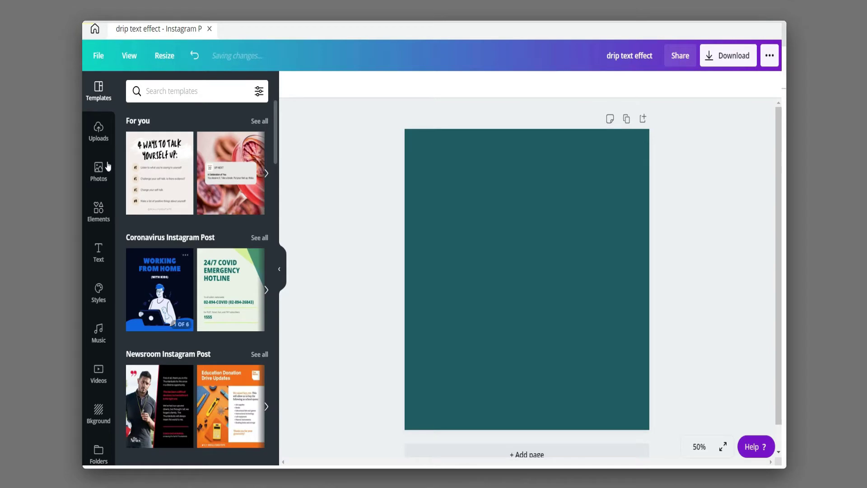
Step: Add a heading reading 'drip text' and make it all uppercase
left_click(97, 261)
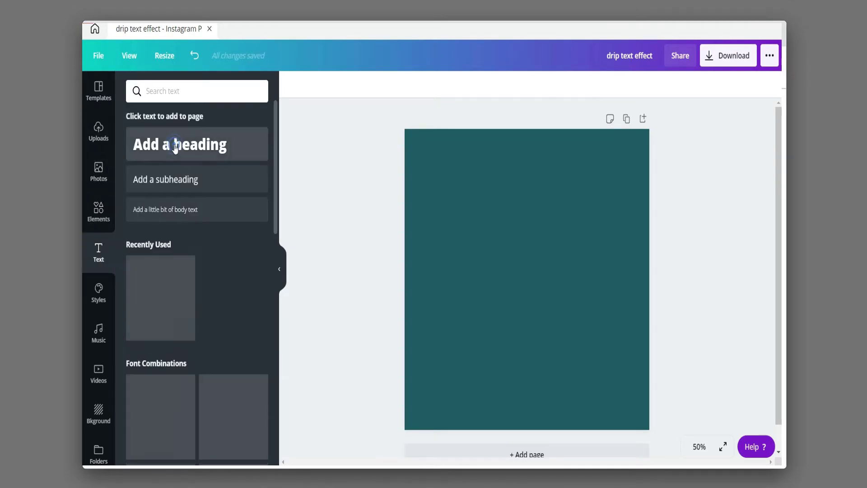
key("t")
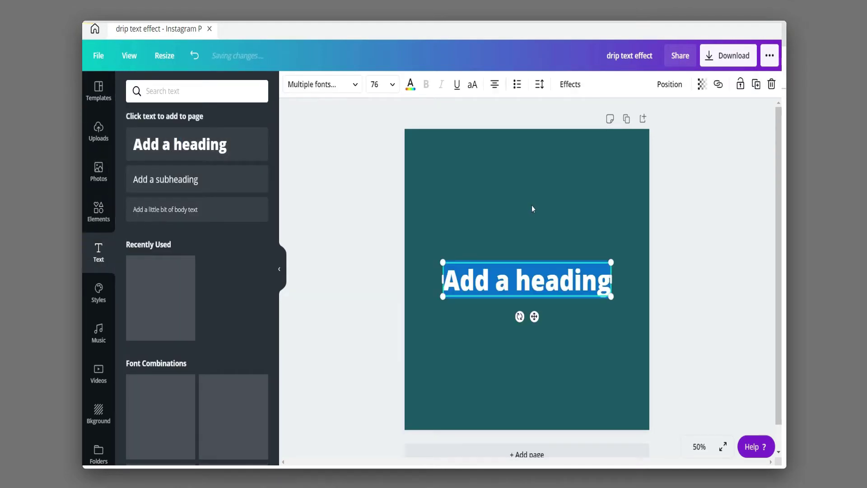
type("drip")
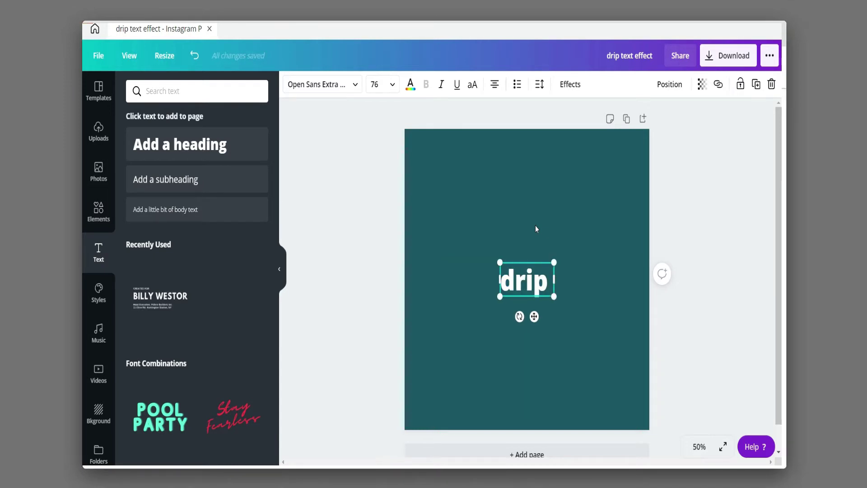
type(" text")
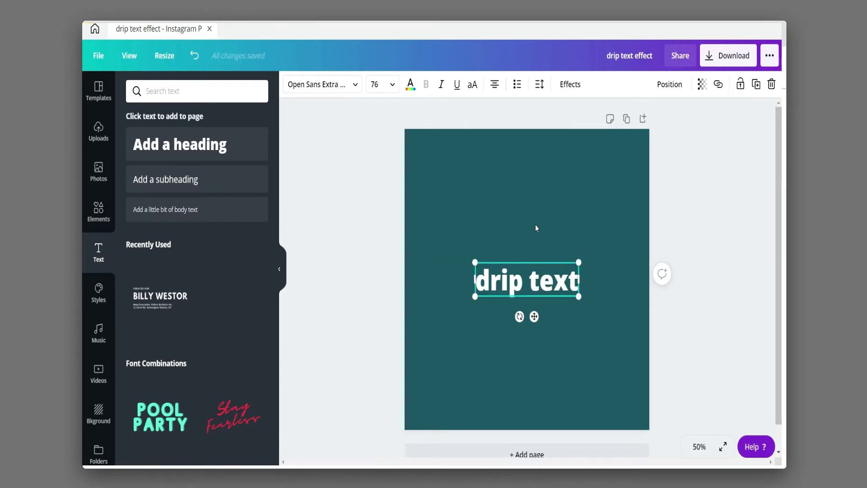
left_click(472, 84)
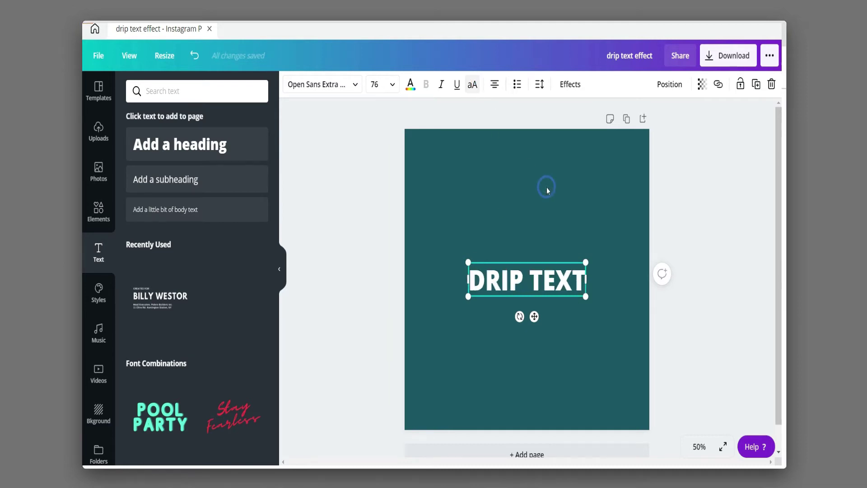
left_click(547, 190)
Step: Duplicate the heading below the original and change the copy to 'EFFECT NOW,'
left_click(533, 290)
key("ctrl+d")
left_click_drag(533, 296, 528, 336)
double_click(533, 325)
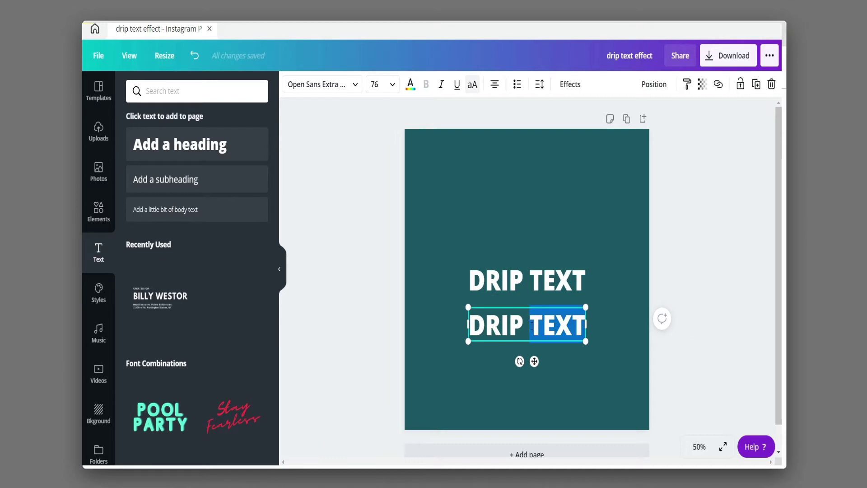
key("BackSpace")
key("BackSpace")
key("BackSpace")
key("BackSpace")
key("BackSpace")
key("BackSpace")
type("EFFECT NOW")
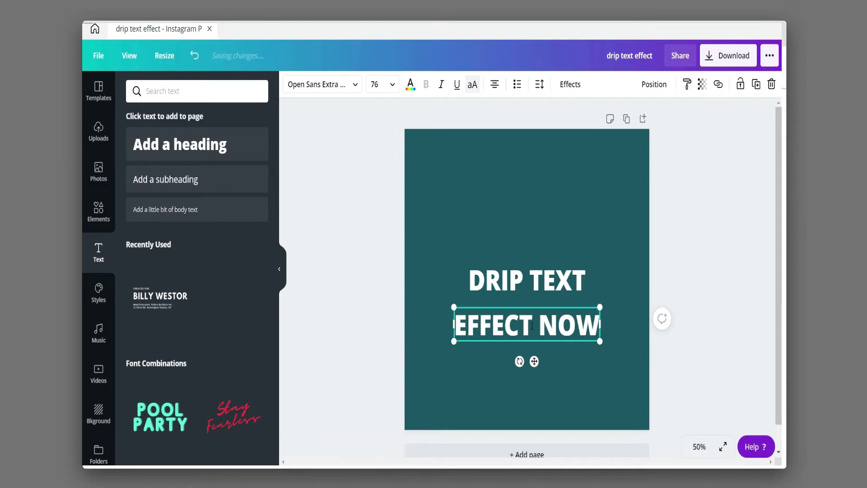
type(",")
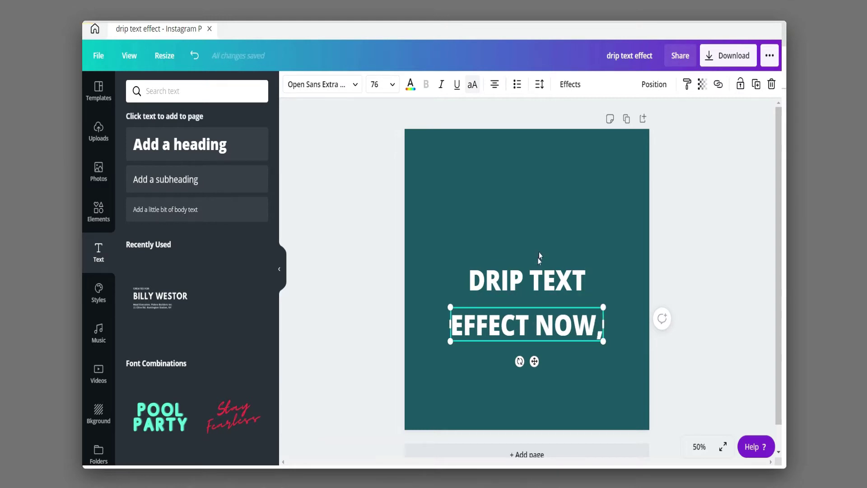
left_click(572, 157)
Step: Move DRIP TEXT higher and enlarge it
left_click(549, 279)
left_click_drag(533, 224, 601, 247)
left_click(581, 281)
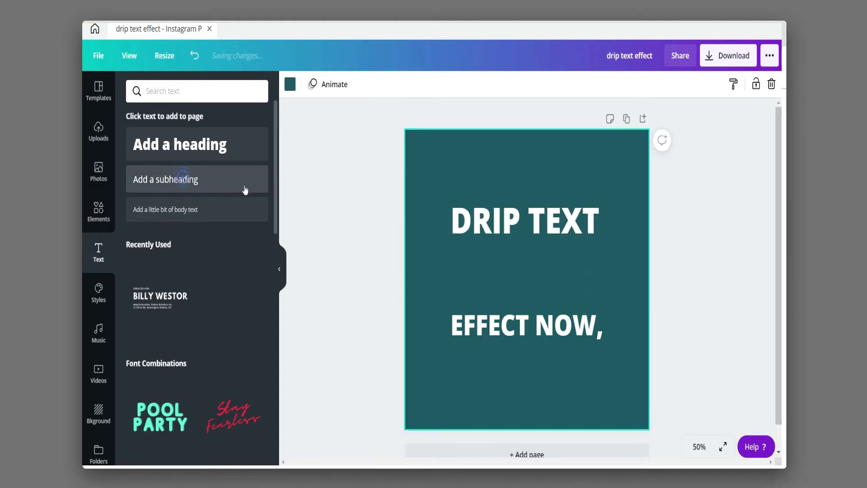
Step: Add an enlarged 'In Canva' text line in the Buffalo font
type("In")
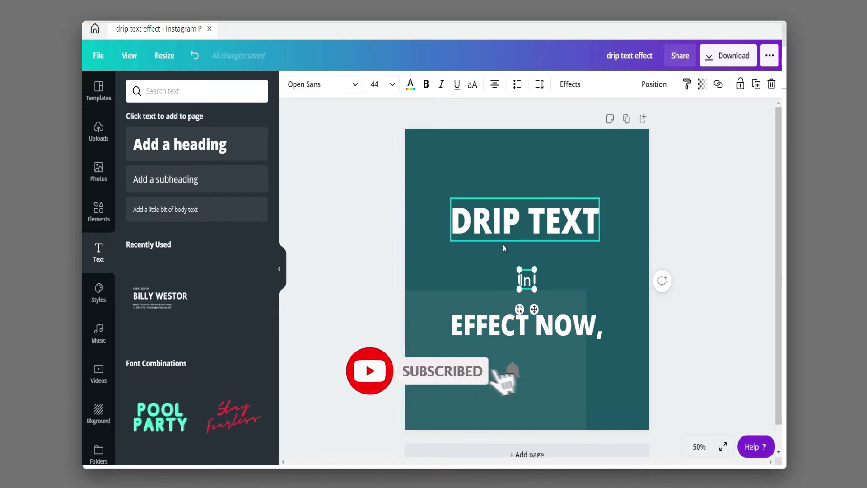
type(" Canva")
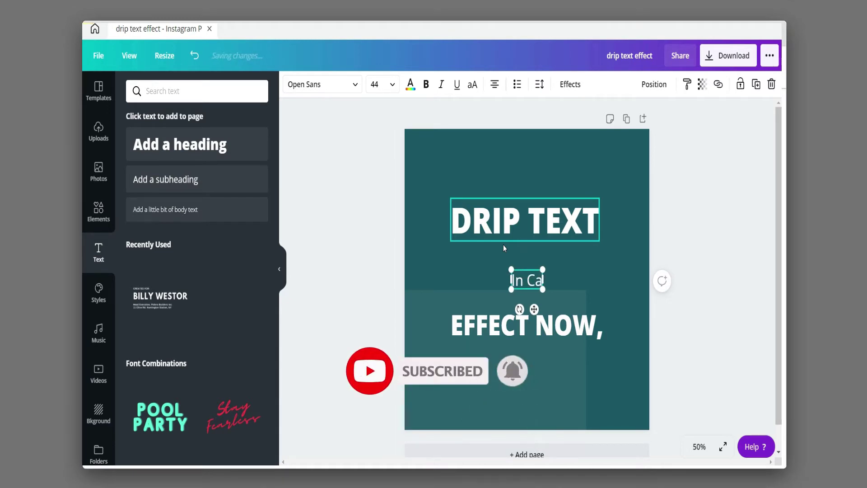
left_click(327, 86)
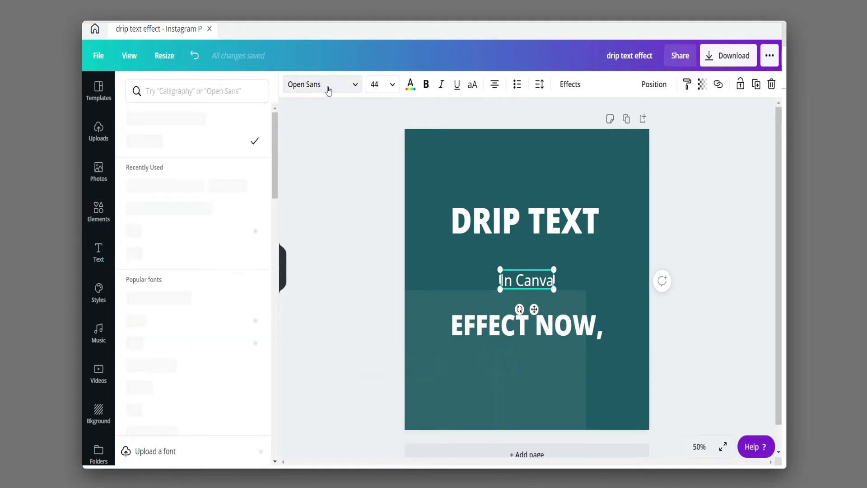
left_click(155, 239)
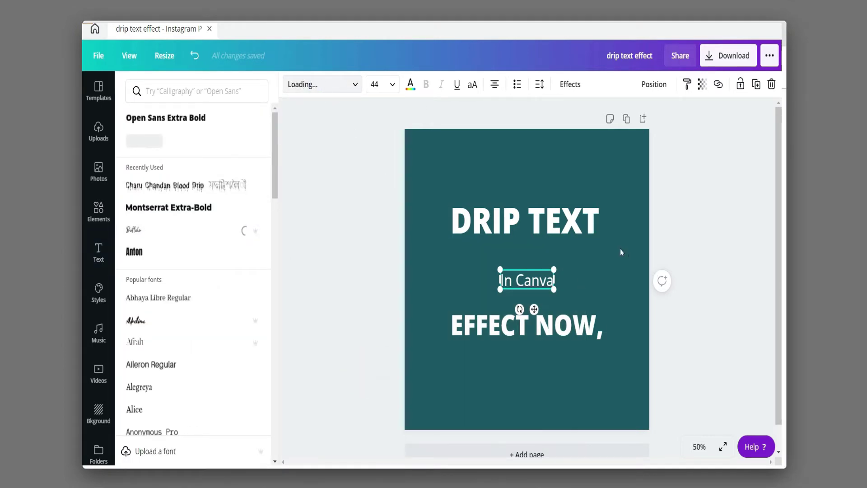
left_click_drag(547, 290, 608, 321)
Step: Move In Canva lower on the page and EFFECT NOW, up under DRIP TEXT
left_click(595, 237)
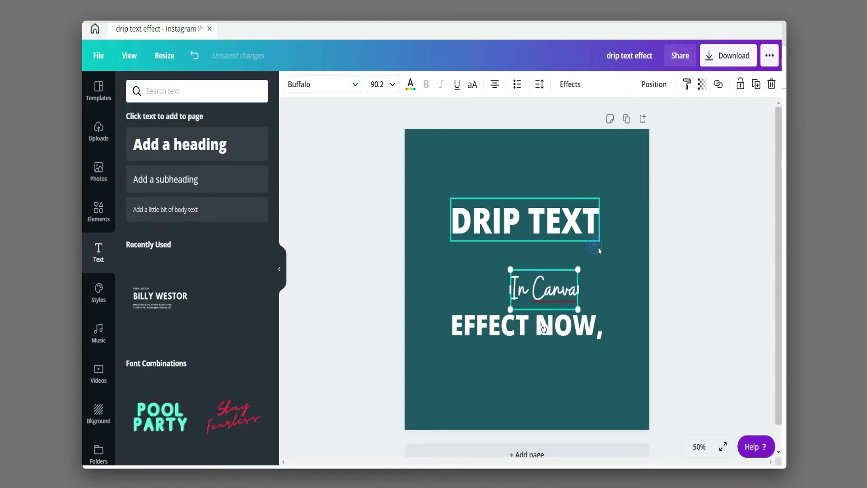
left_click_drag(558, 282, 498, 360)
left_click_drag(531, 324, 530, 267)
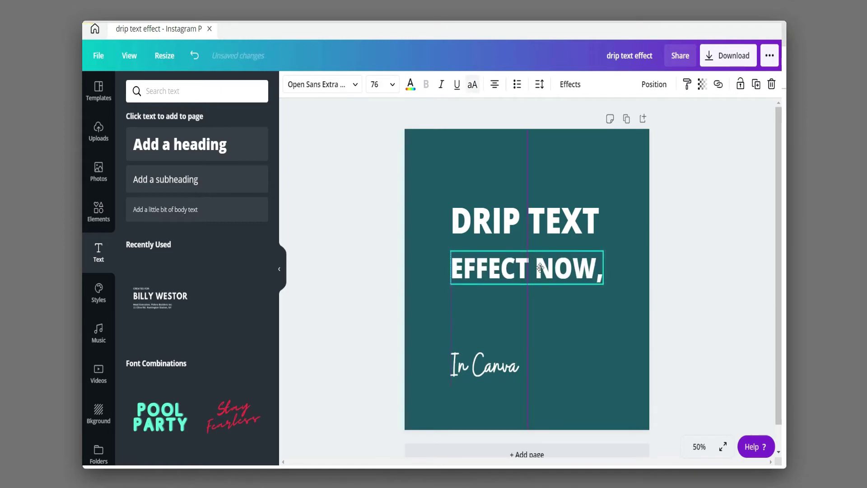
Step: Apply the Charu Chandan Blood Drip font to both DRIP TEXT and EFFECT NOW,
left_click(593, 333)
left_click(545, 233)
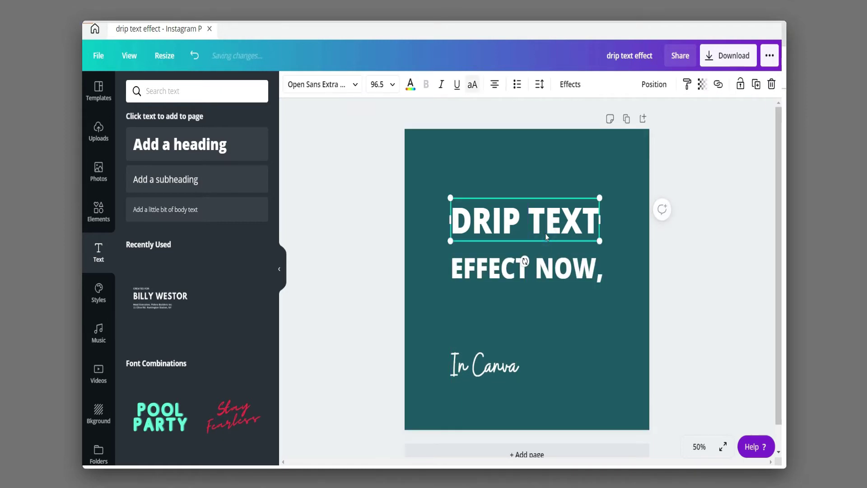
left_click(332, 84)
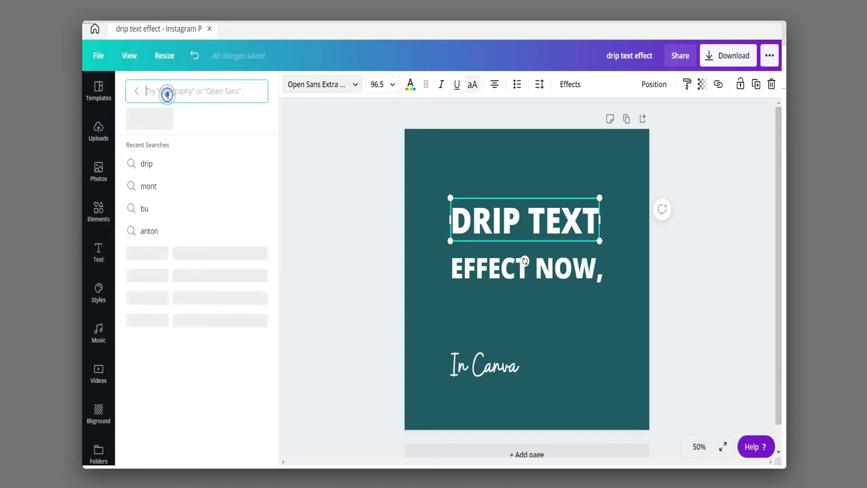
type("drip")
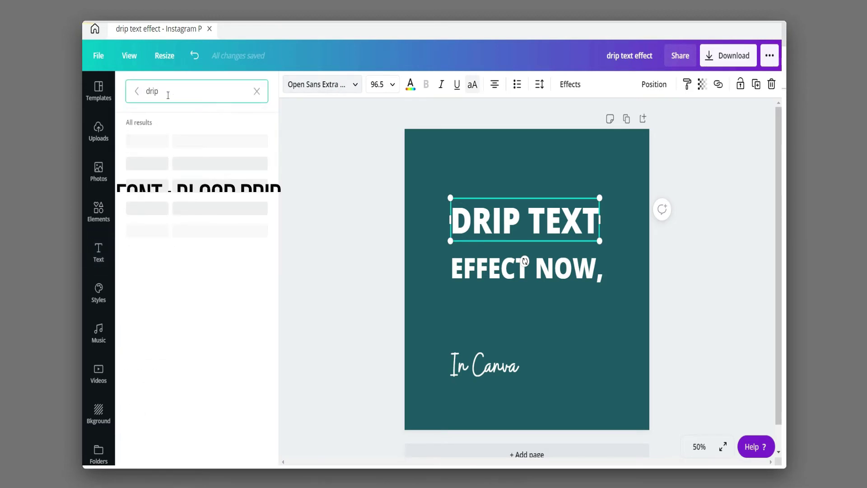
left_click(166, 144)
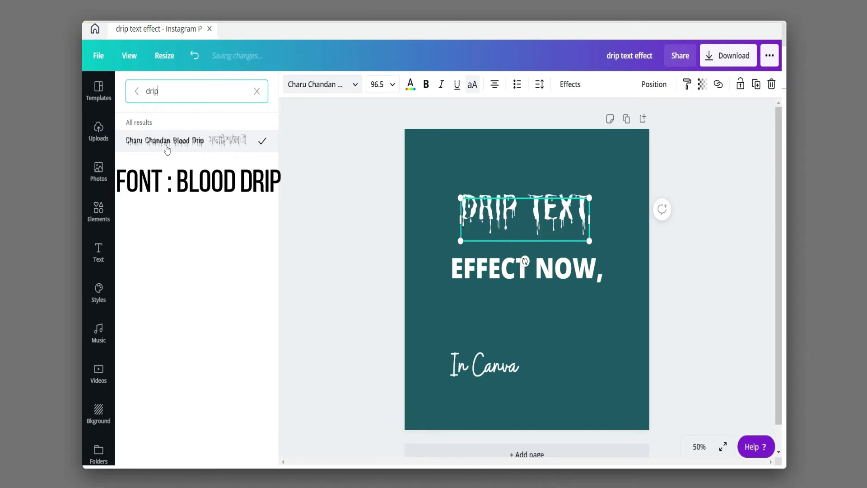
left_click(514, 275)
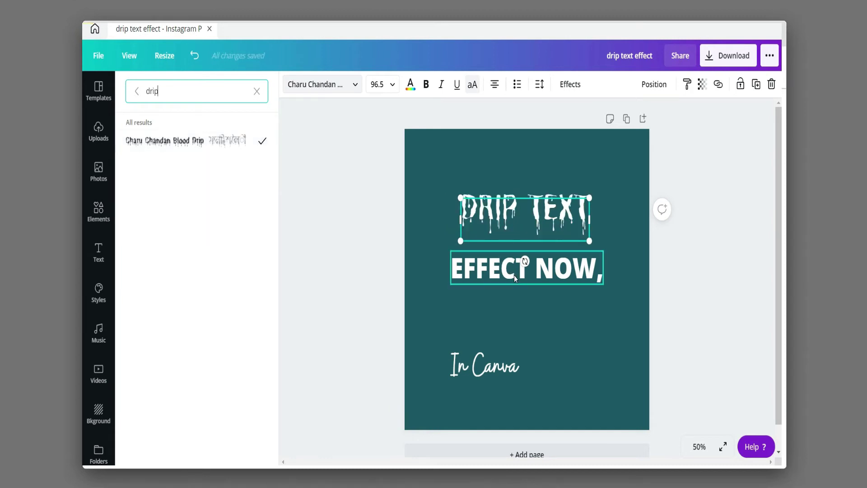
left_click(204, 151)
left_click(687, 348)
left_click_drag(640, 337, 469, 191)
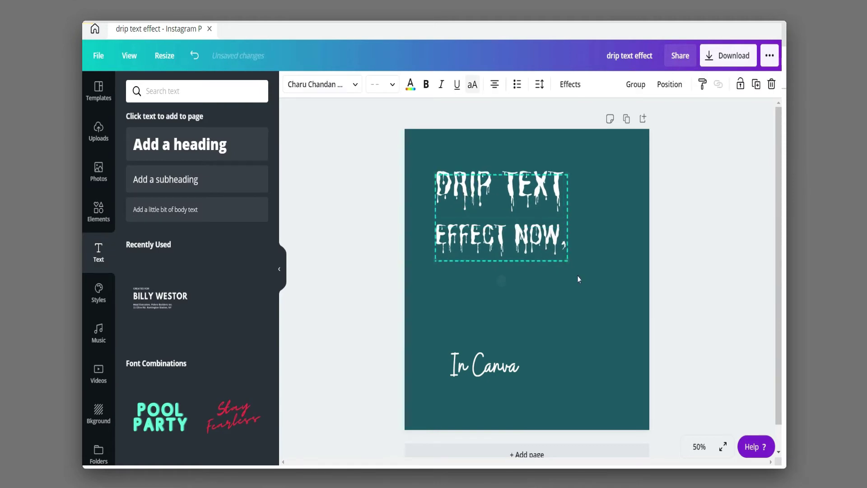
Step: Enlarge the two drip-text lines and move them lower on the page
left_click_drag(568, 261, 634, 305)
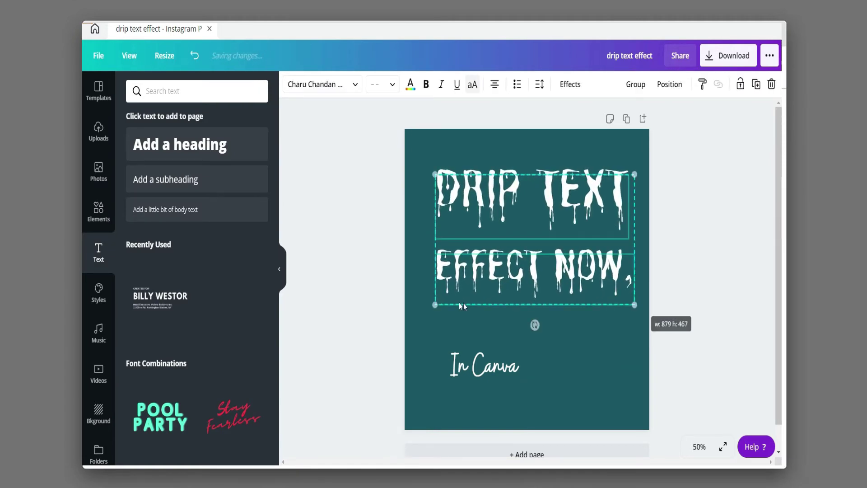
left_click_drag(434, 305, 429, 312)
left_click_drag(545, 220, 545, 233)
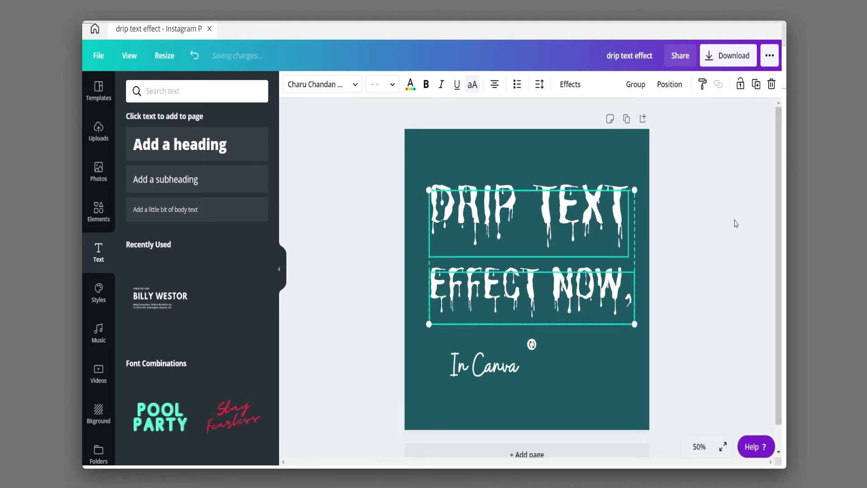
left_click(492, 339)
Step: Enlarge In Canva under EFFECT NOW, then resize and shift all three text boxes together
left_click_drag(494, 381, 473, 355)
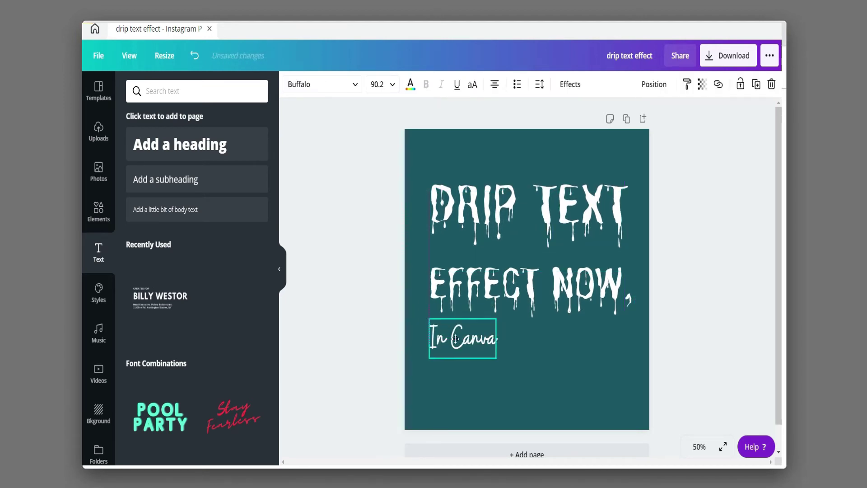
left_click_drag(516, 374, 595, 399)
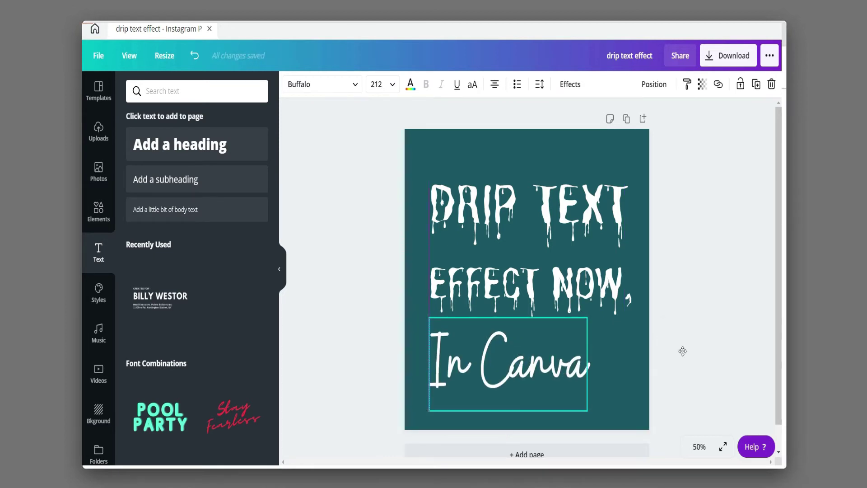
left_click_drag(685, 403, 492, 214)
left_click_drag(605, 379, 602, 376)
left_click_drag(529, 261, 551, 284)
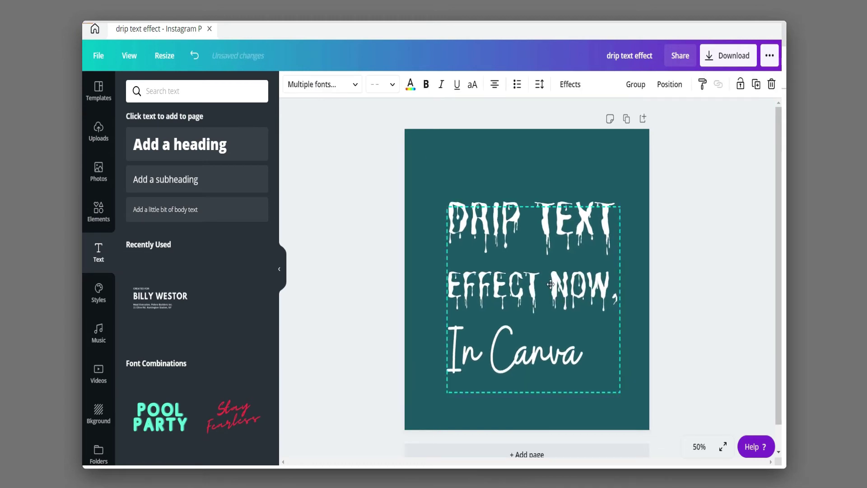
left_click(717, 285)
Step: Delete the In Canva text and move the drip headings down to centre
left_click(532, 340)
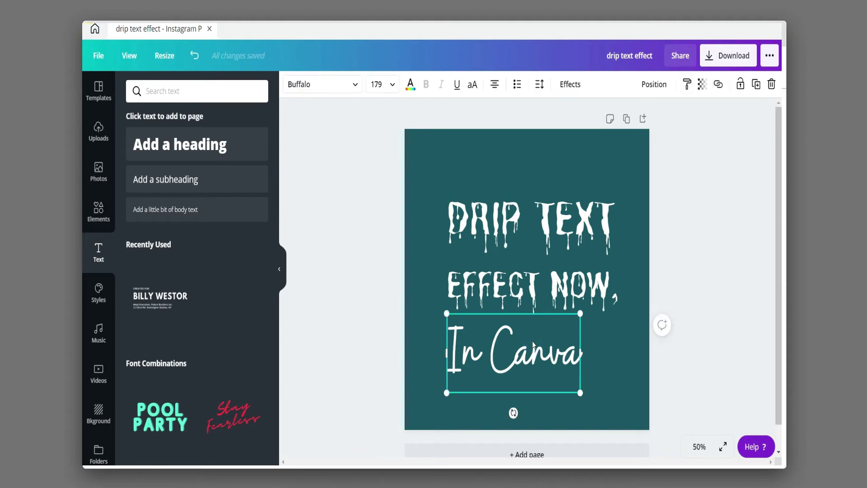
key("Delete")
left_click_drag(547, 246, 548, 276)
Step: Add the YouTube logo from Elements and place it below EFFECT NOW,
left_click(686, 256)
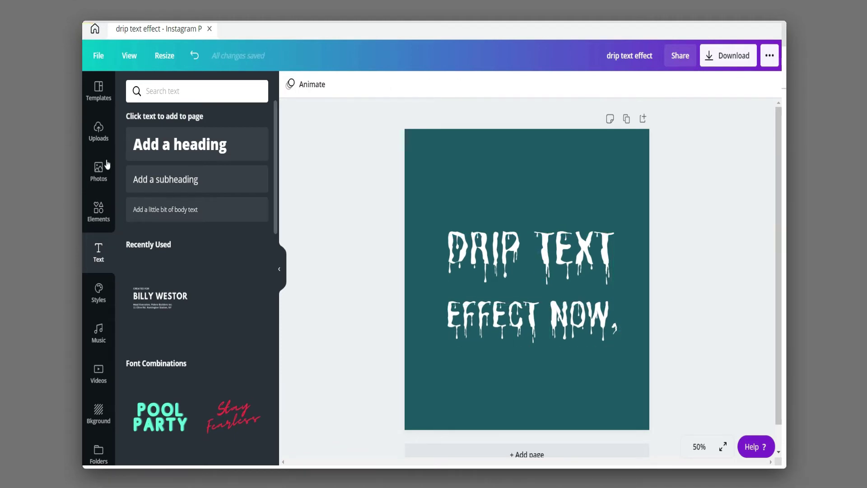
left_click(97, 217)
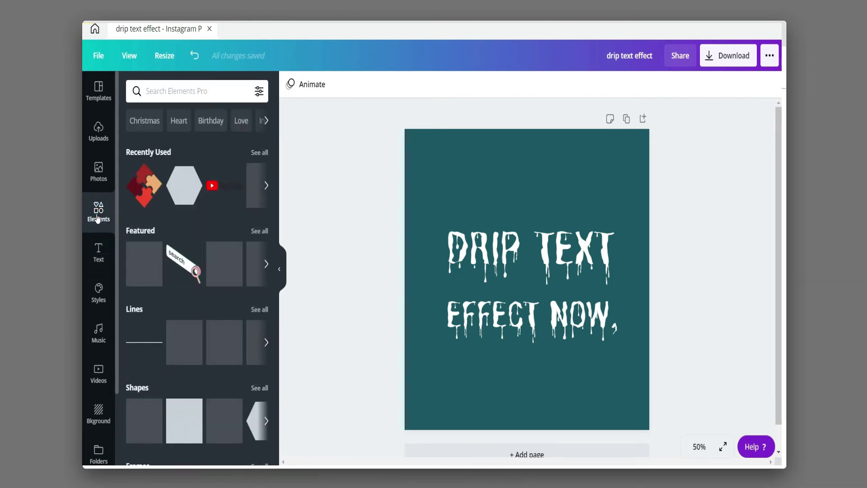
left_click(223, 186)
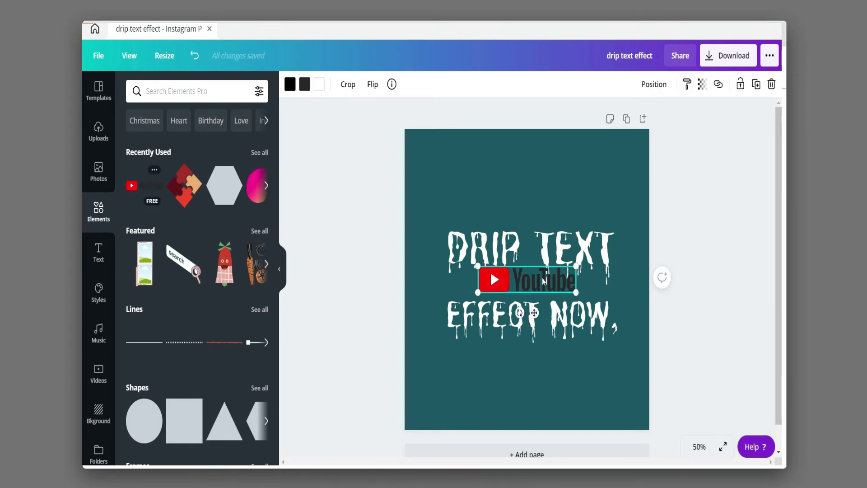
left_click_drag(552, 366, 544, 377)
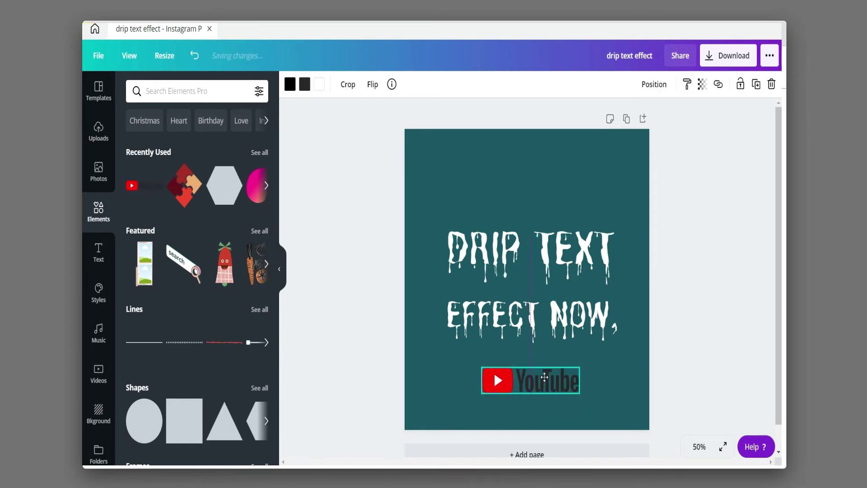
left_click(666, 224)
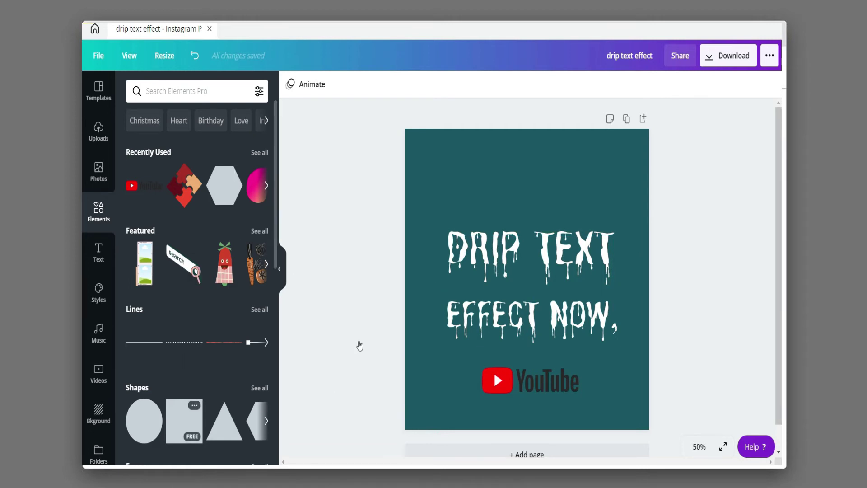
Step: Delete the stray black square that was accidentally added
key("r")
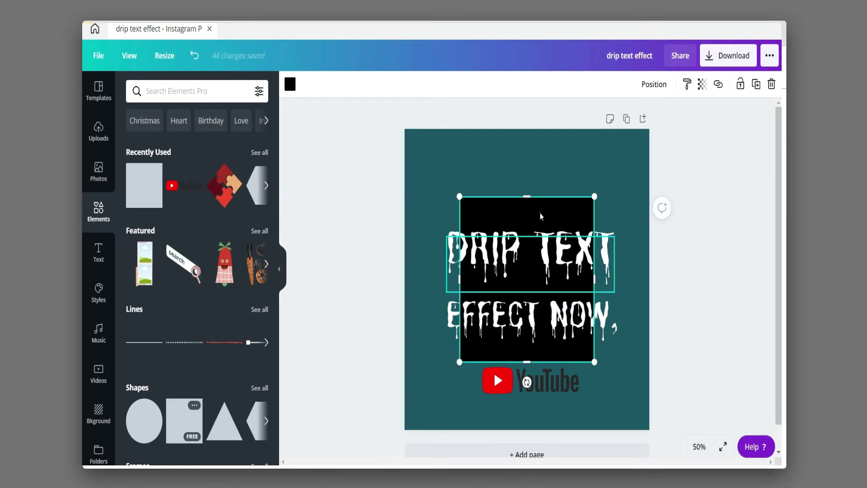
left_click(524, 204)
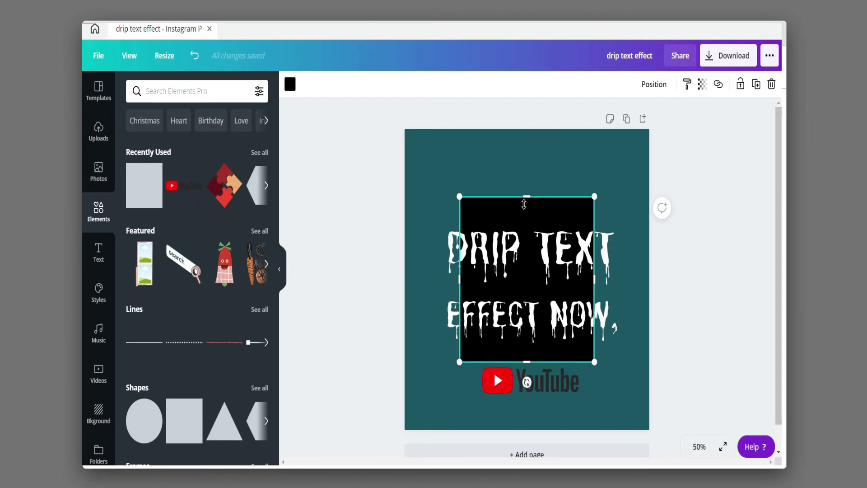
key("Delete")
Step: Add a pink-yellow gradient blob from Gradients and place it in the top-left corner
scroll(159, 290, "down", 1)
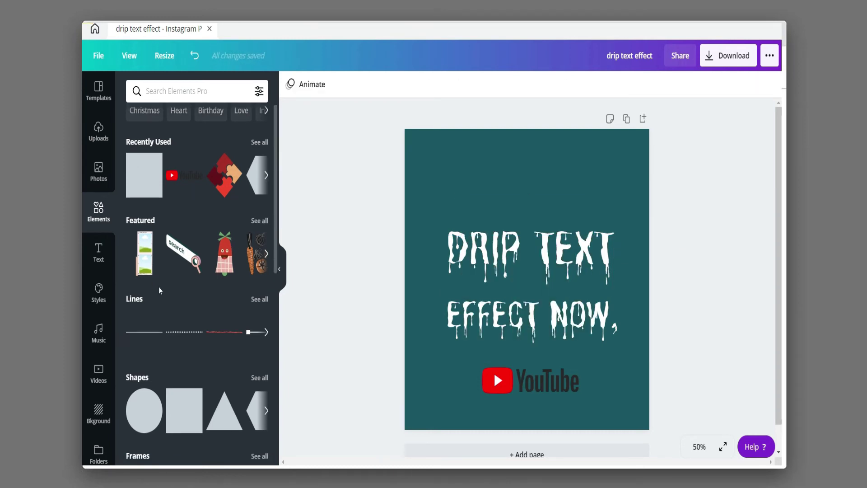
scroll(192, 318, "down", 10)
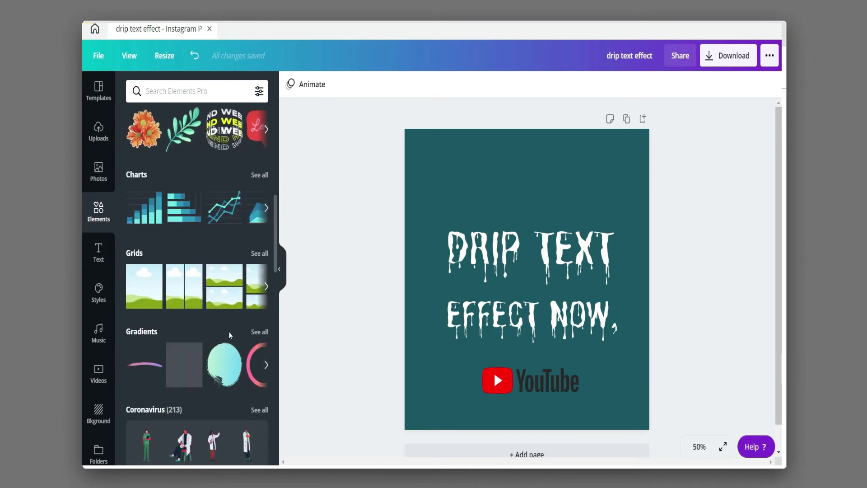
left_click(264, 332)
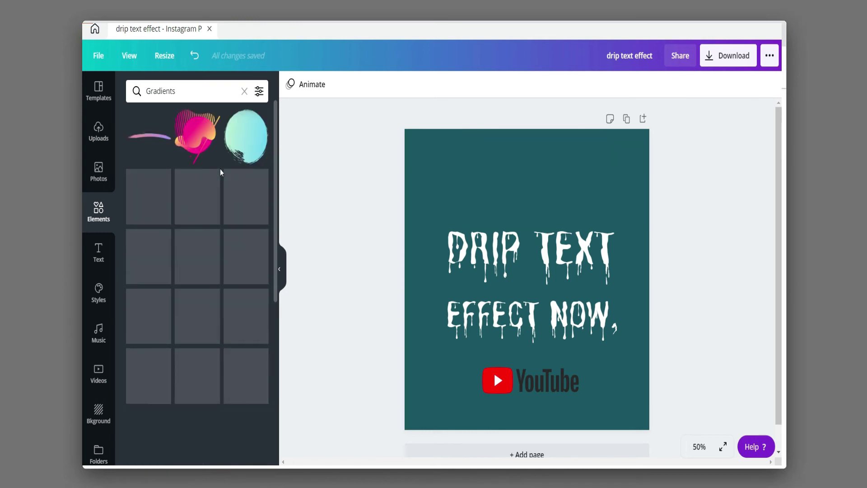
left_click(250, 317)
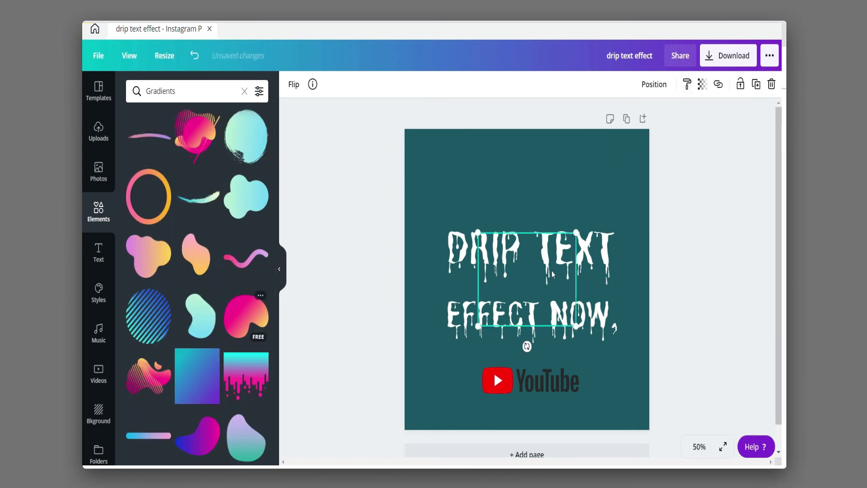
left_click_drag(540, 282, 428, 135)
Step: Add a second gradient blob in the bottom-right corner, recoloured yellow and pink
left_click(559, 285)
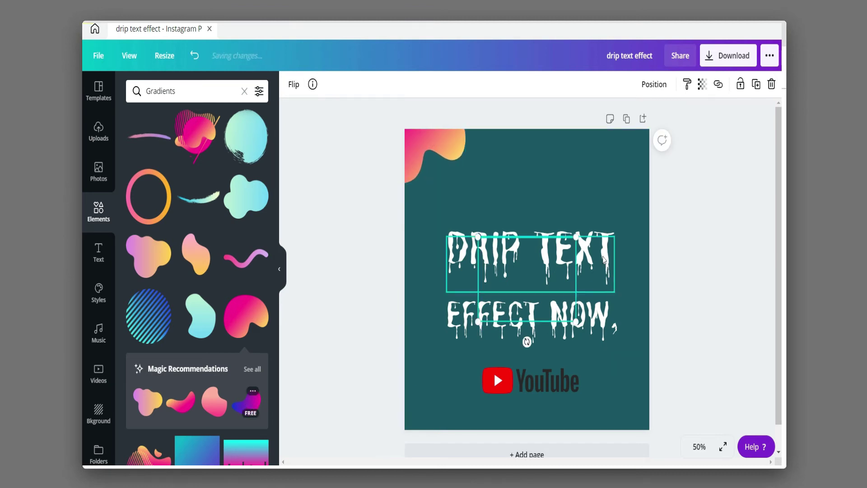
left_click_drag(651, 376, 649, 411)
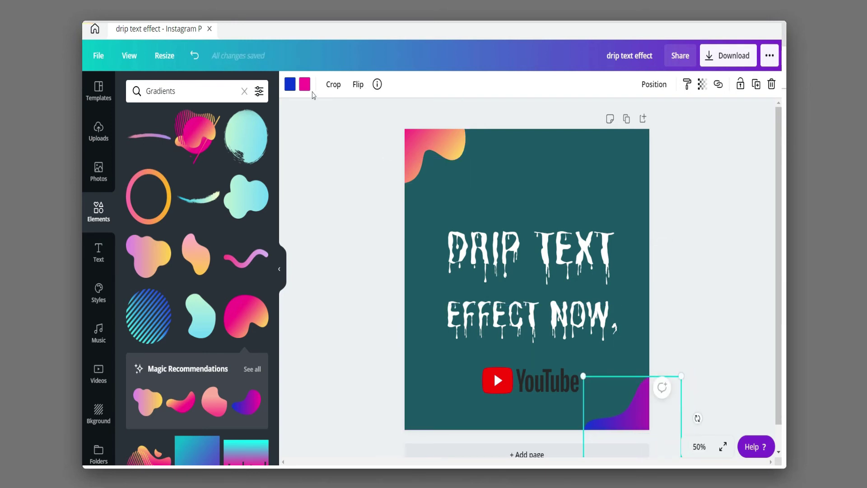
left_click(299, 84)
left_click(258, 196)
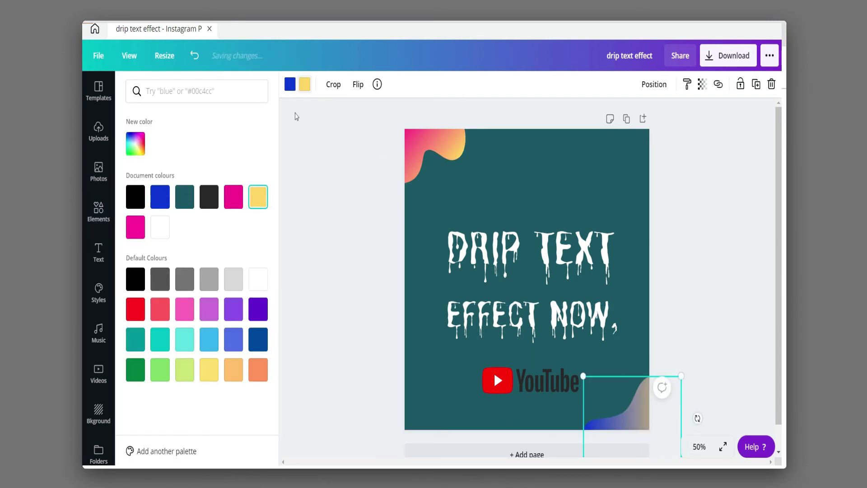
left_click(233, 197)
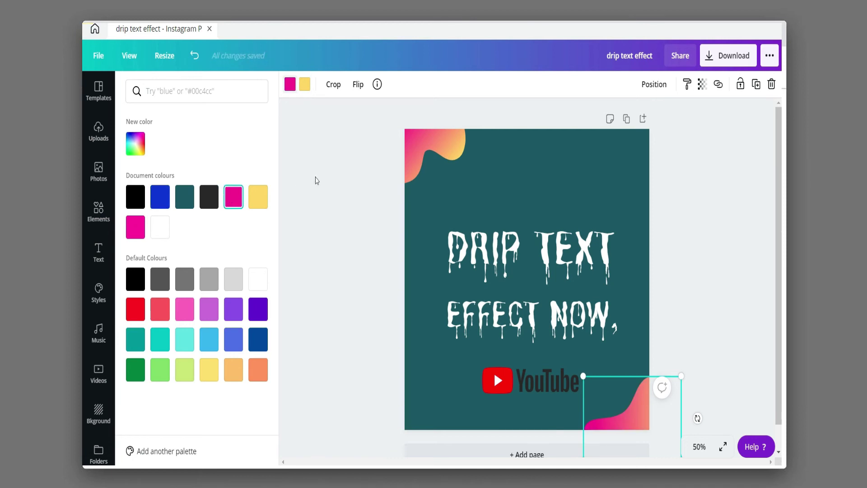
left_click(316, 177)
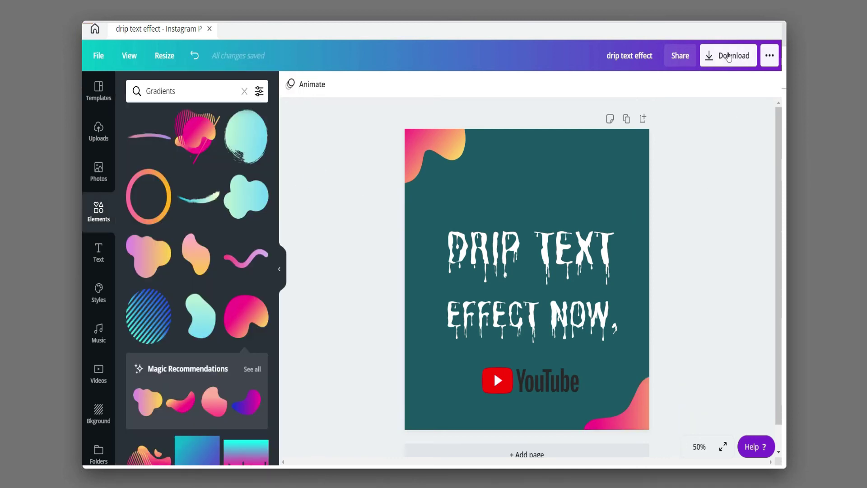
Step: Apply the Scrapbook page animation, after briefly trying Neon
left_click_drag(704, 348, 445, 239)
left_click(358, 144)
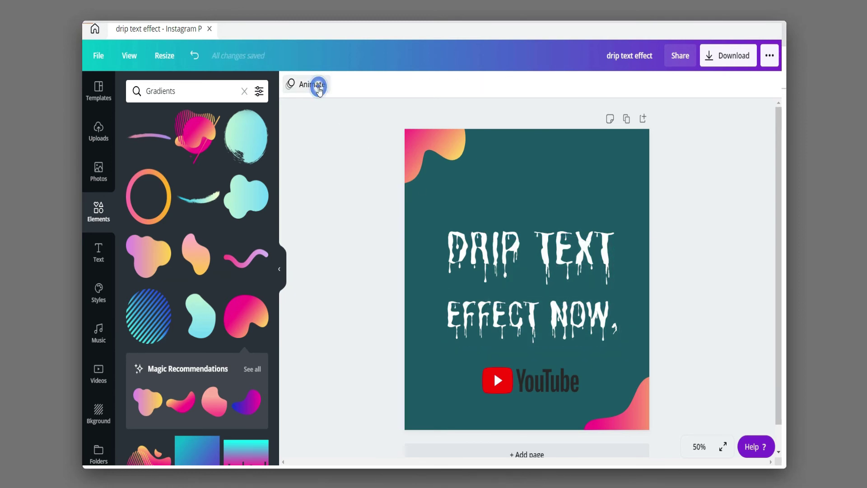
left_click(319, 88)
left_click(204, 232)
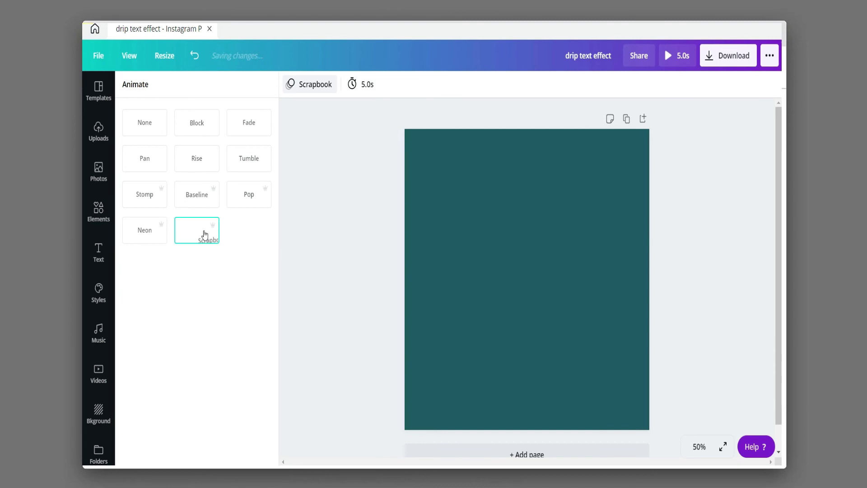
left_click(156, 234)
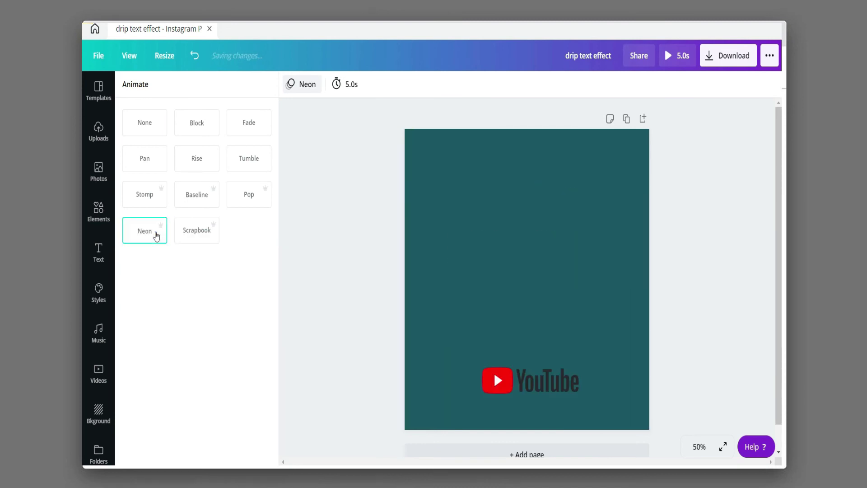
left_click(203, 232)
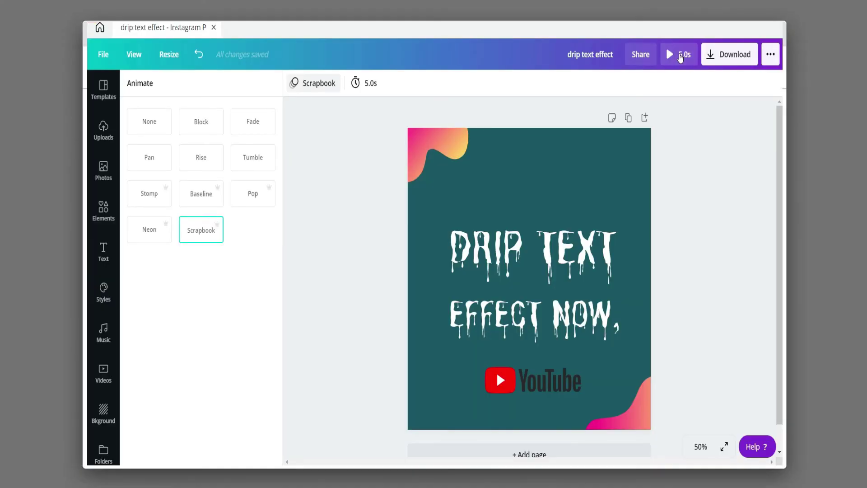
Step: Preview the animated post, then download it as an MP4 Video file
left_click(680, 55)
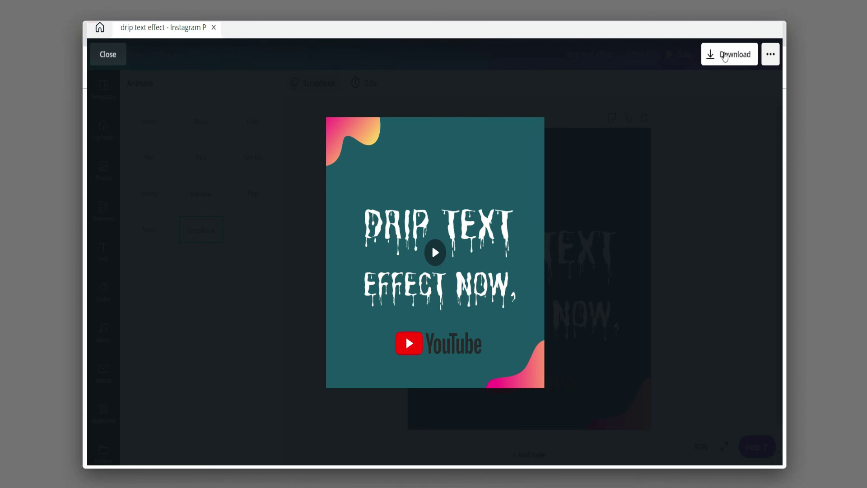
left_click(724, 57)
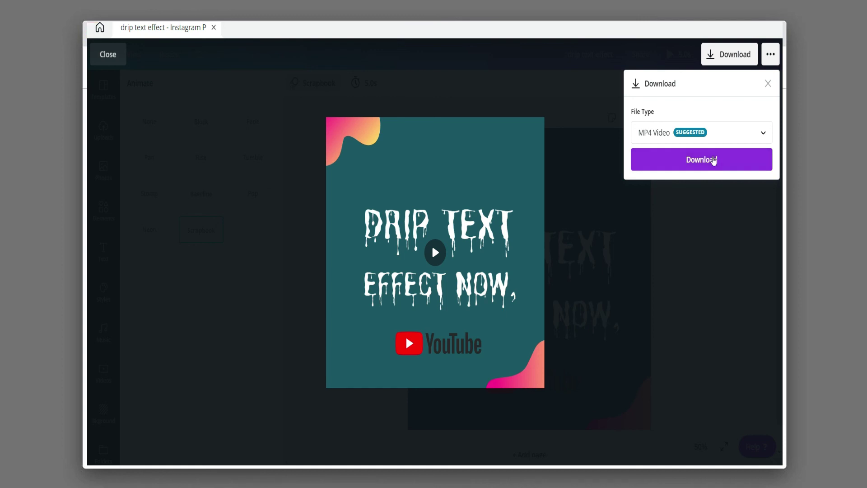
left_click(713, 160)
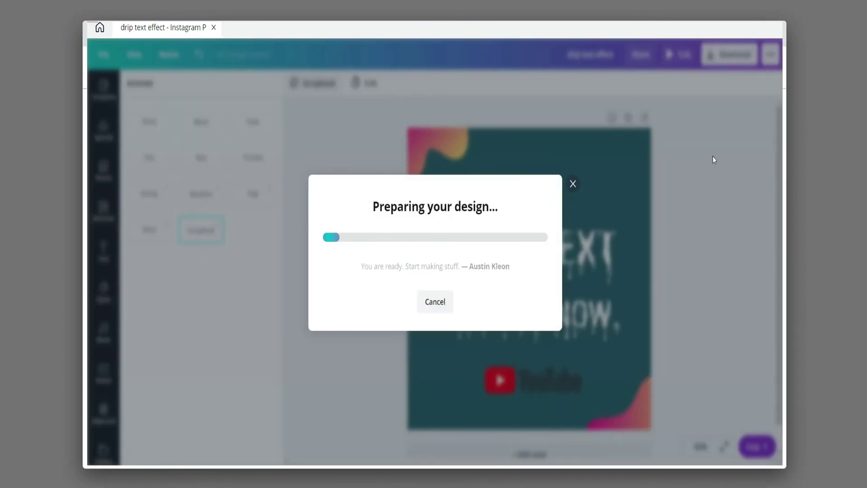